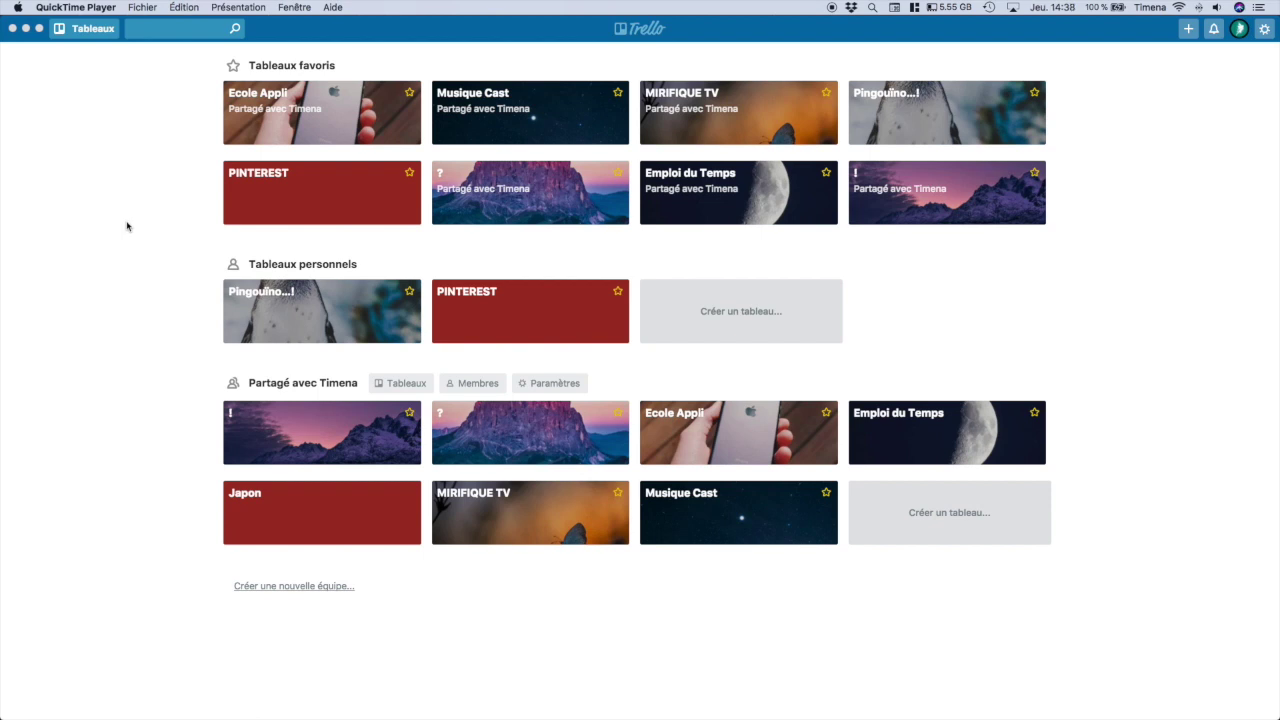
Step: Open the "!" board and rename its A FAIRE list as Heures and its FAIT list as LUNDI
left_click(970, 198)
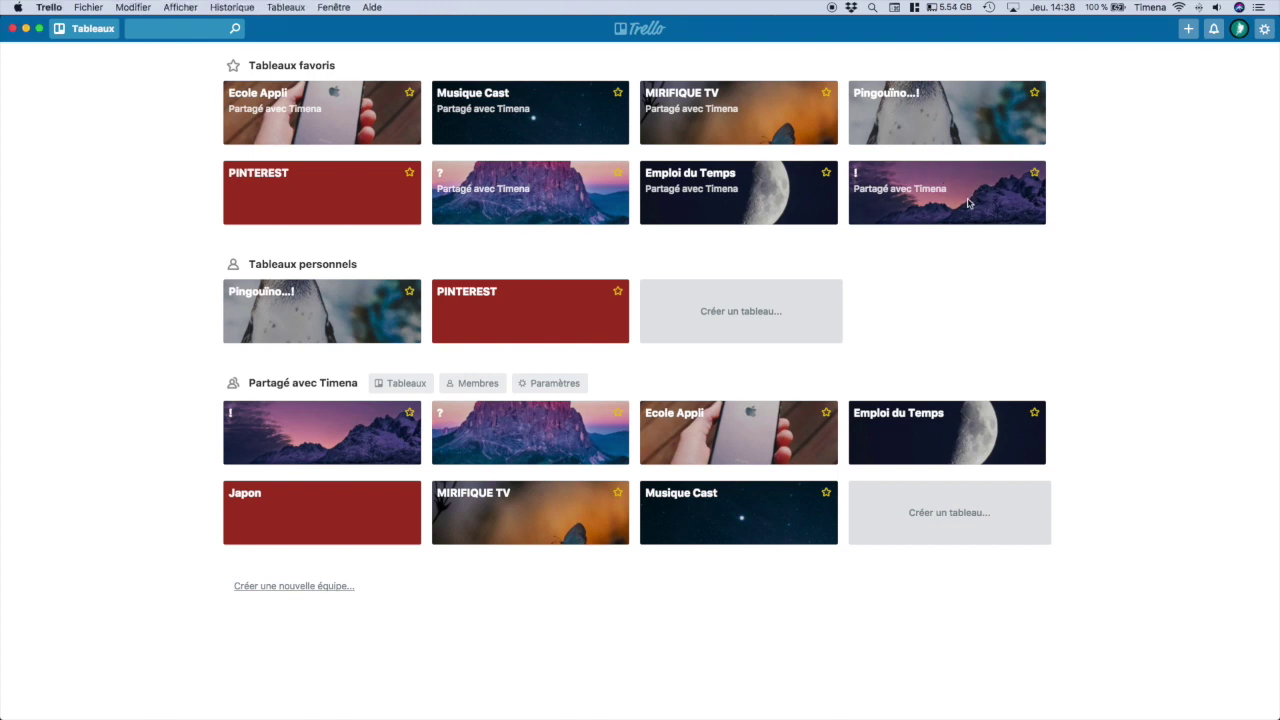
left_click(970, 199)
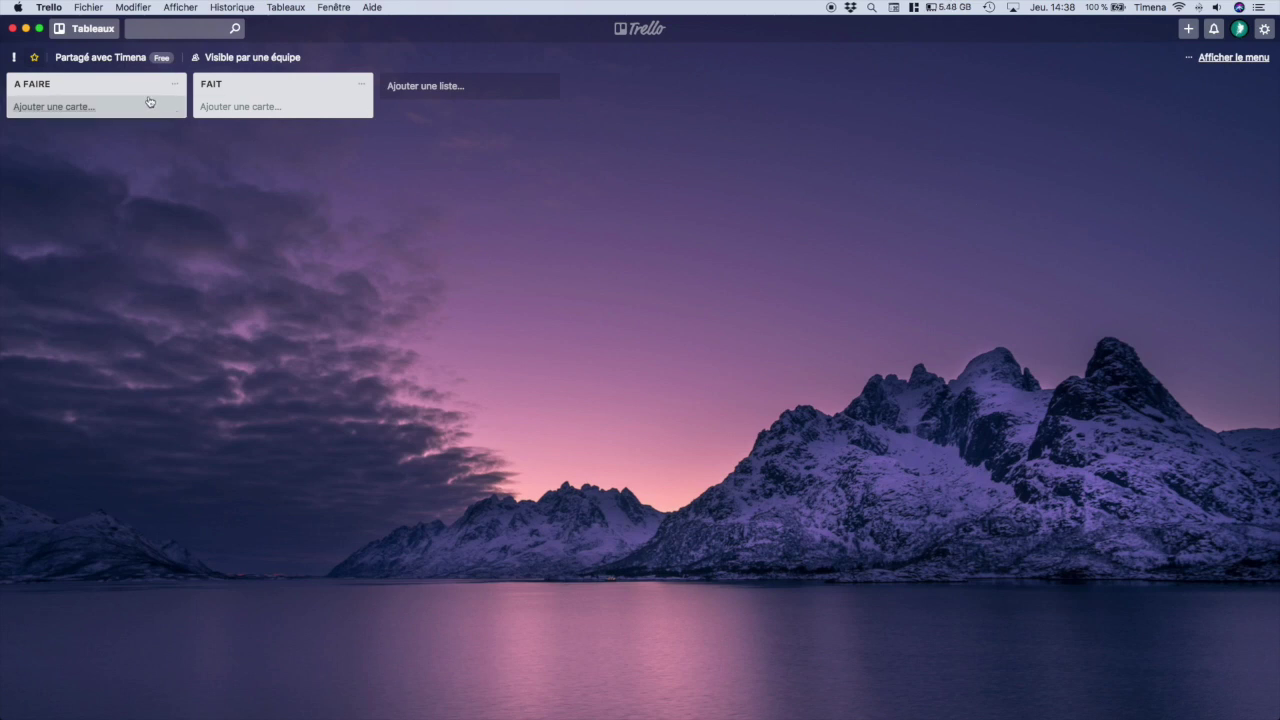
left_click(66, 83)
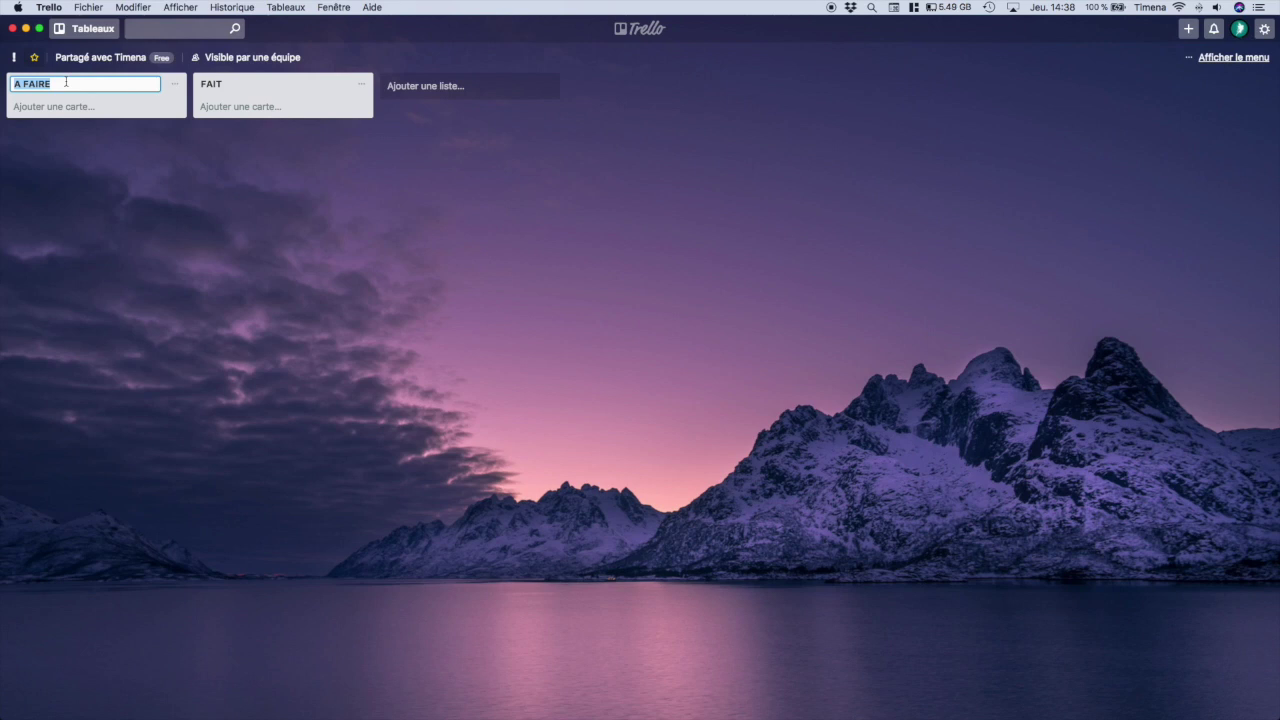
type("Heures")
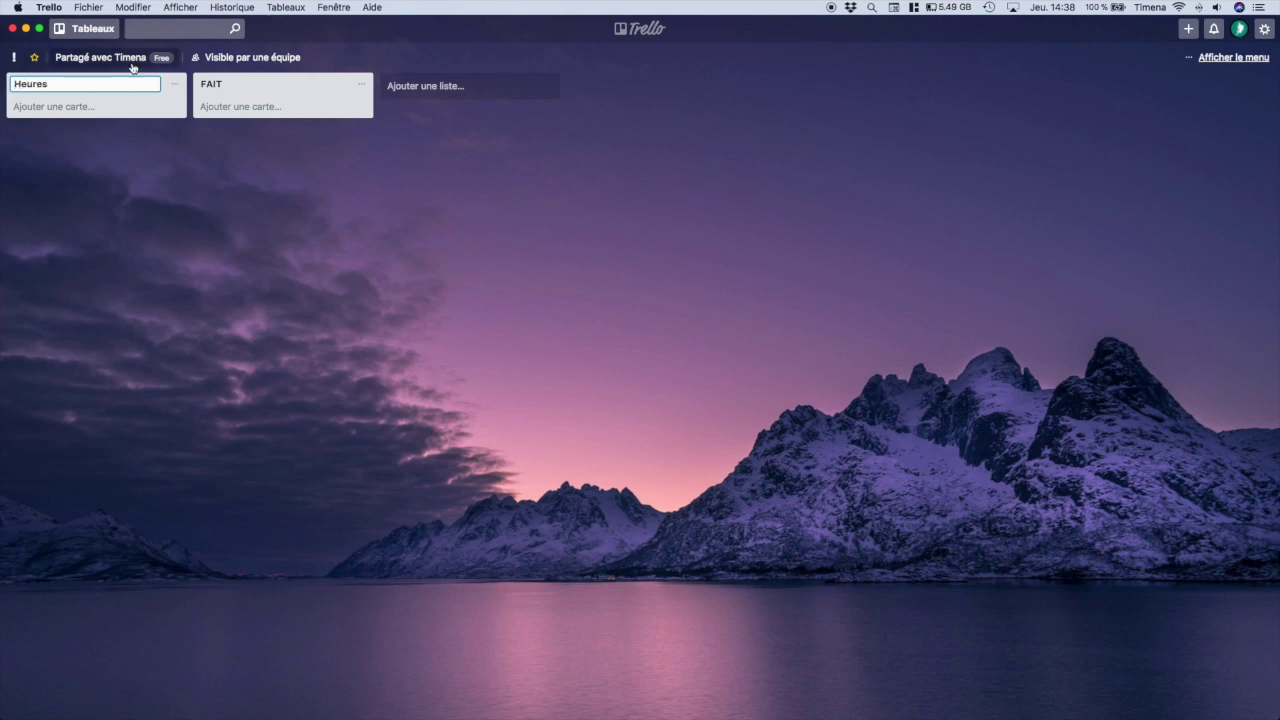
left_click(212, 86)
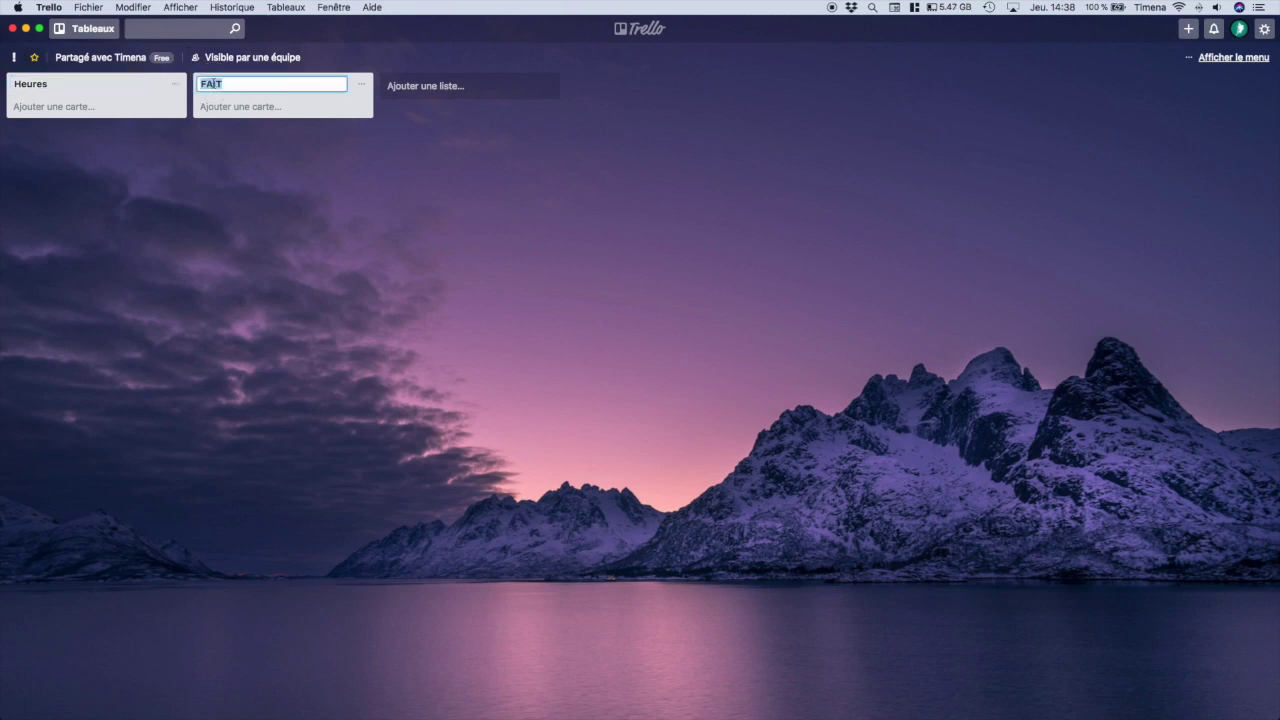
type("LUNDI")
Step: Add five lists after LUNDI, named MARDI, MERCREDI, JEUDI, VENDREDI and SAMEDI
left_click(411, 87)
type("MA")
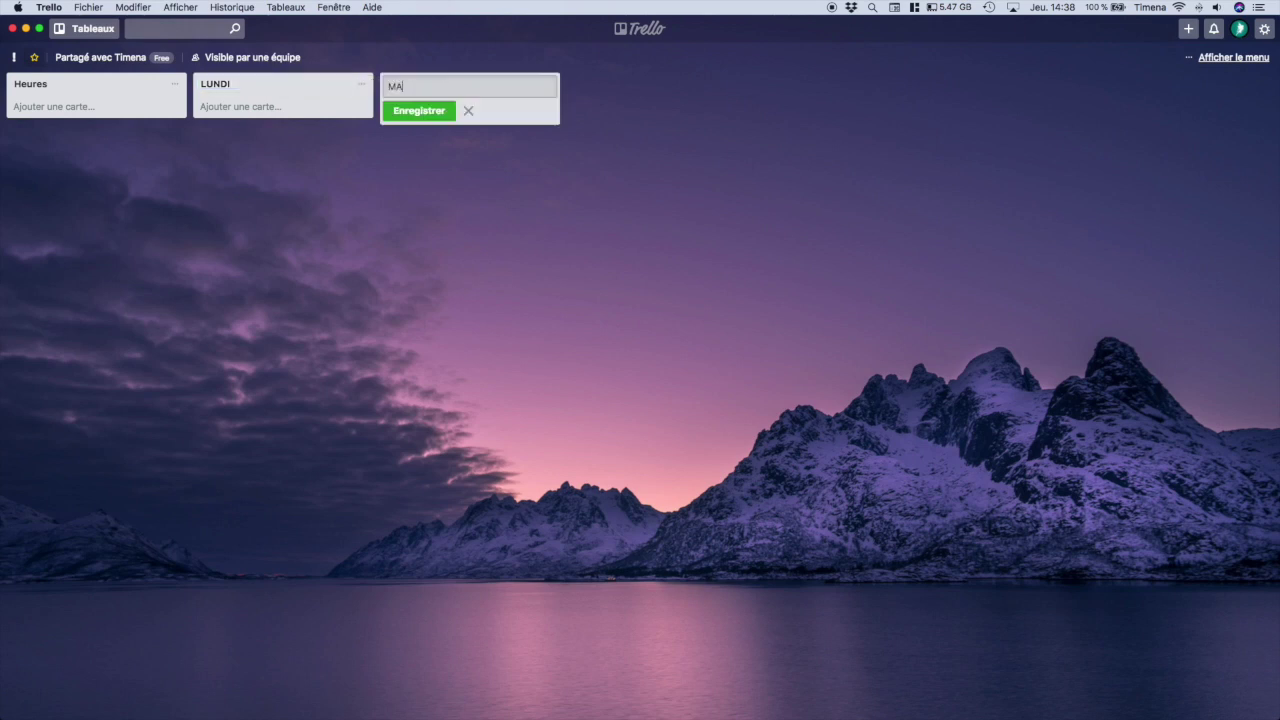
type("RDI")
left_click(419, 111)
type("MERCREDI")
left_click(605, 111)
type("JEUDI")
left_click(792, 111)
type("VENDREDI")
key("Return")
type("SAMEDI")
key("Return")
left_click(143, 366)
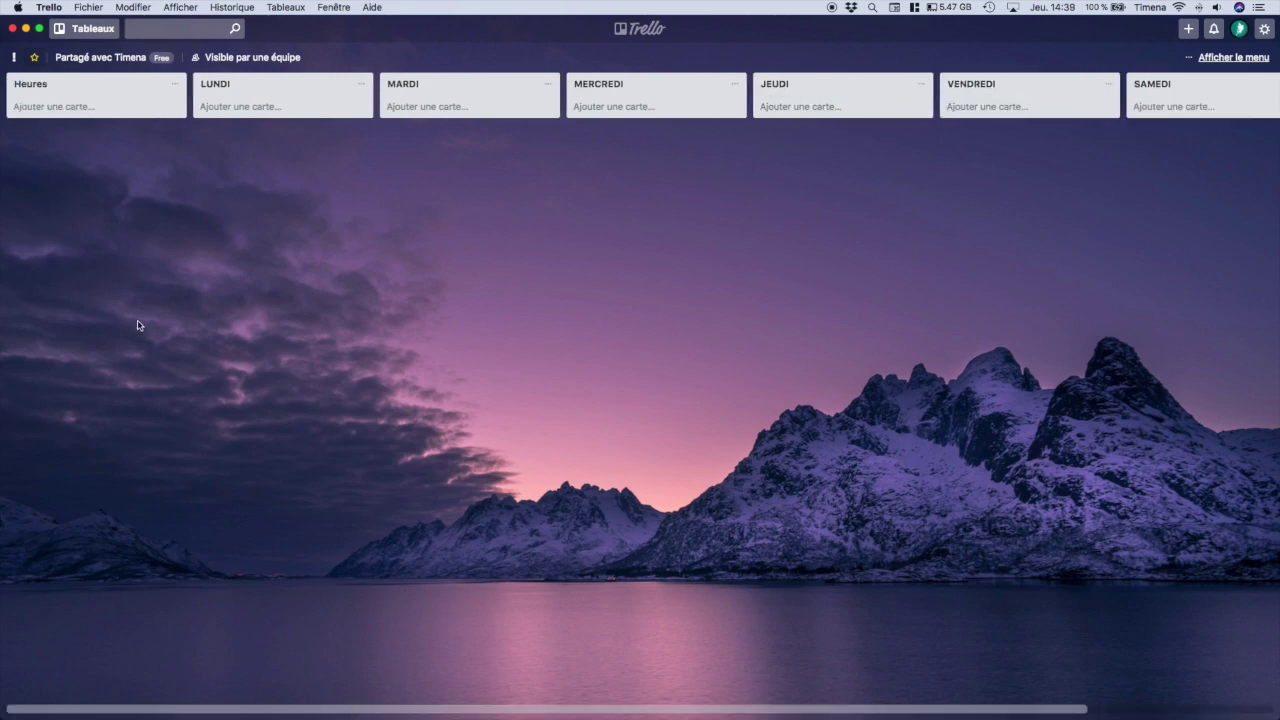
Step: Add one card per hour to the Heures list, from 8H through 18H
left_click(55, 103)
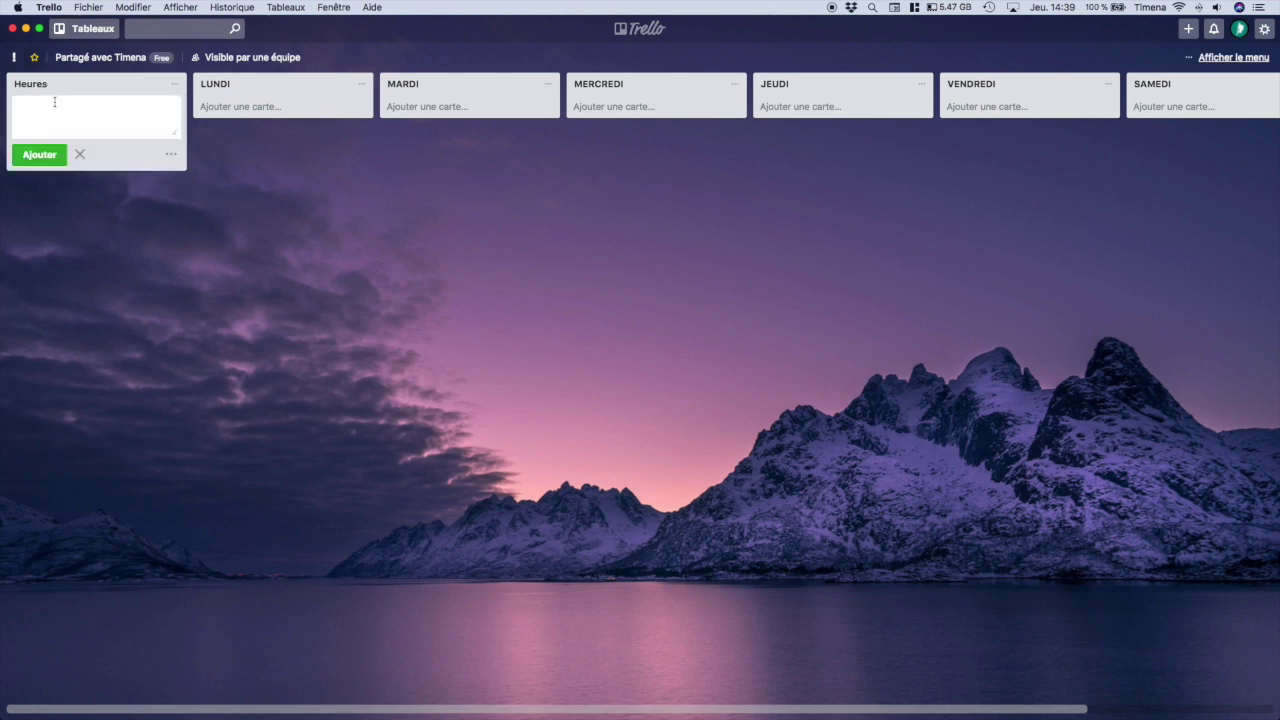
type("8H")
left_click(38, 153)
type("9H")
left_click(37, 176)
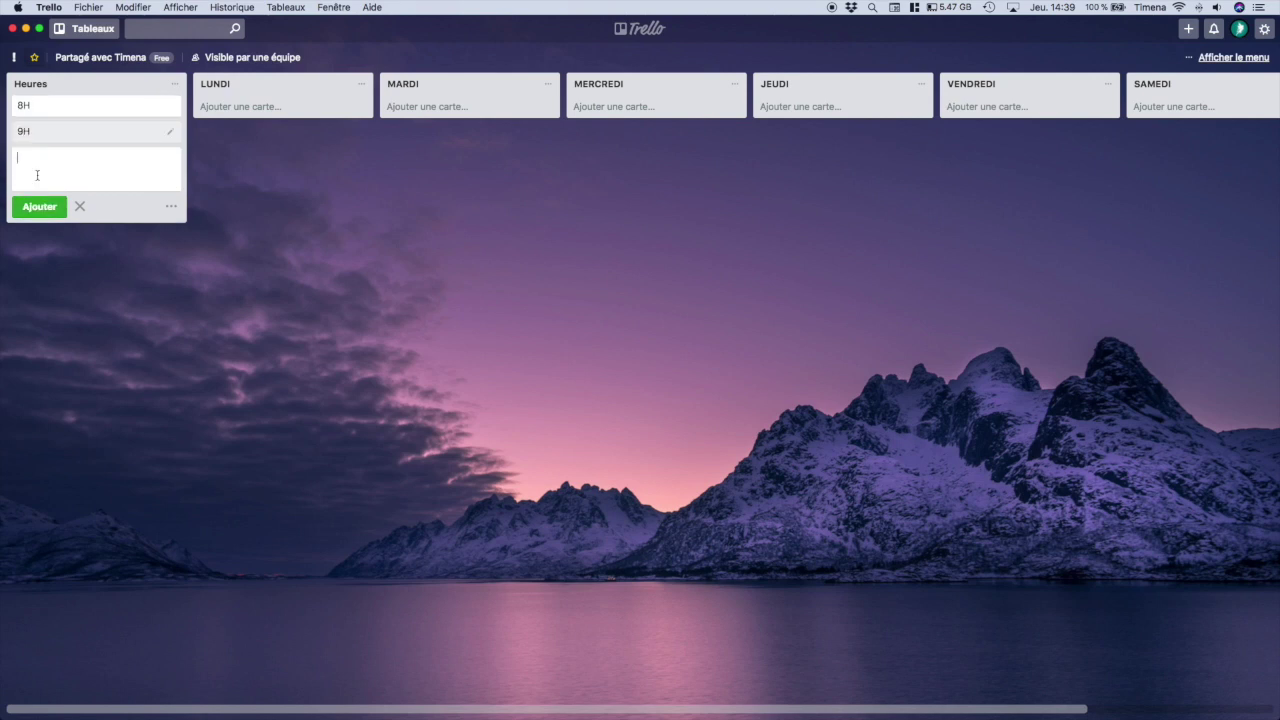
type("10H")
left_click(40, 207)
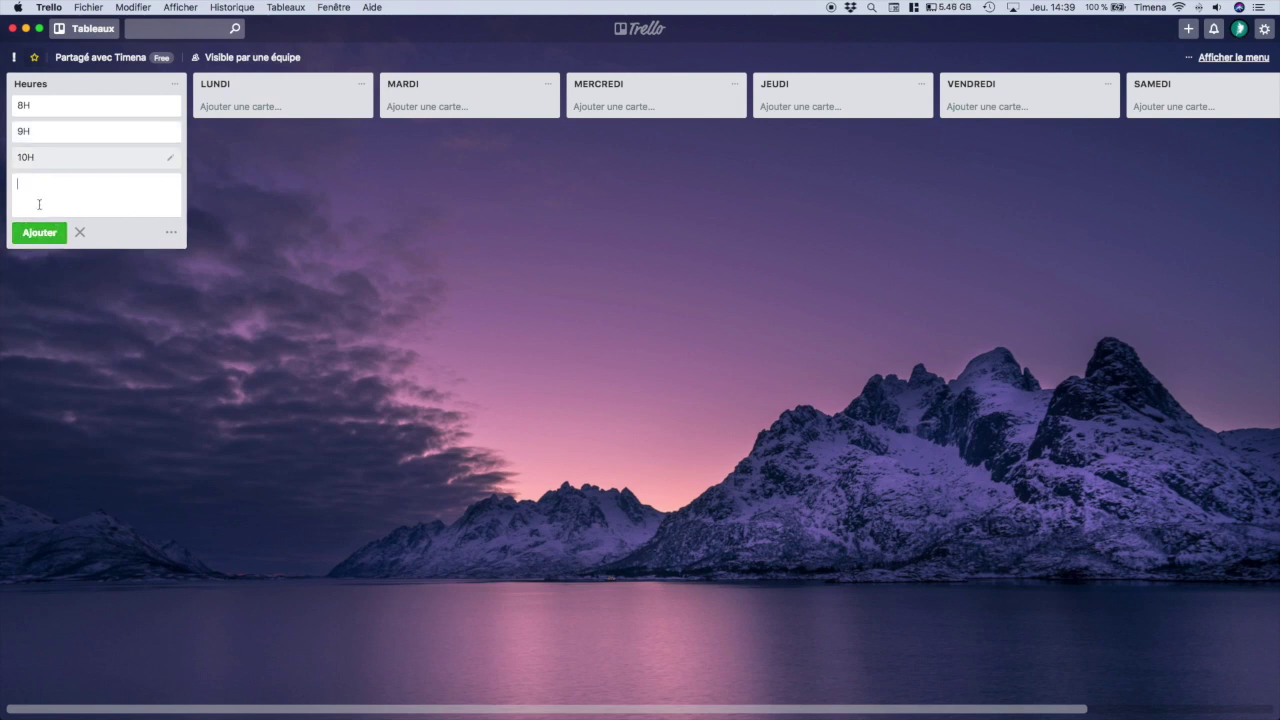
type("11H 12H 13H 14H 15H 16H")
key("Return")
type("17H")
key("Return")
type("18H")
key("Return")
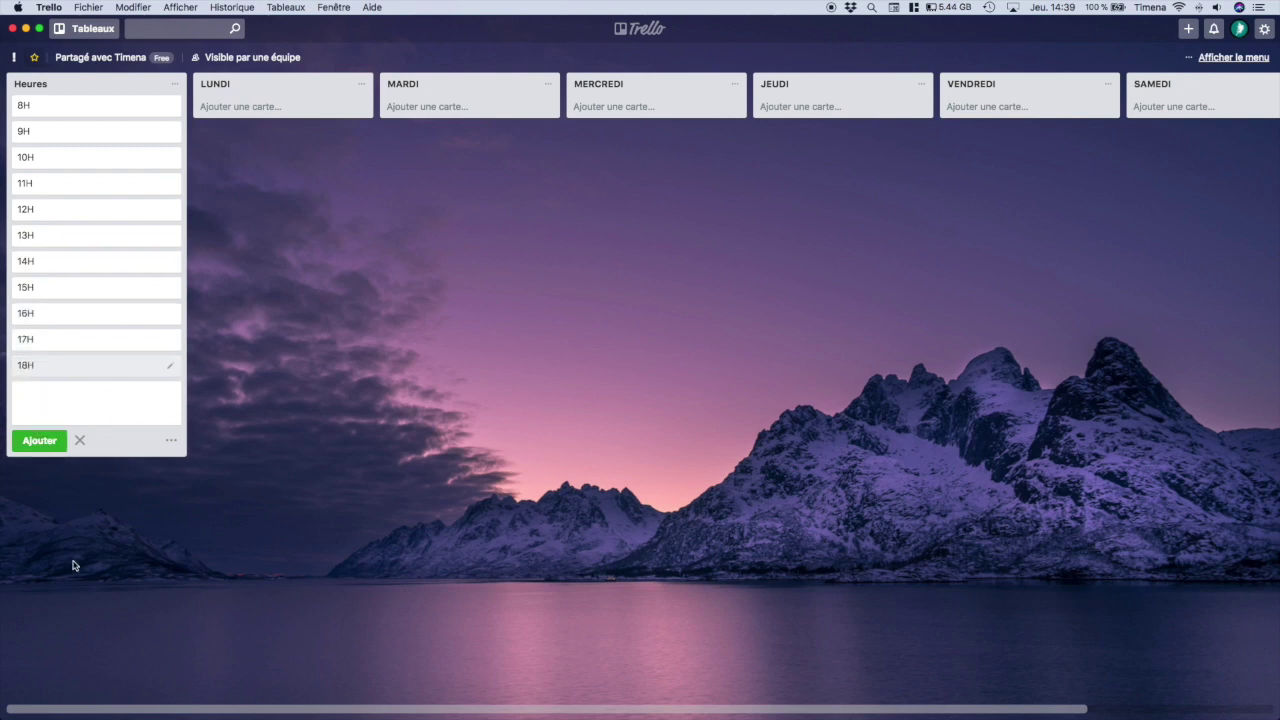
left_click(80, 440)
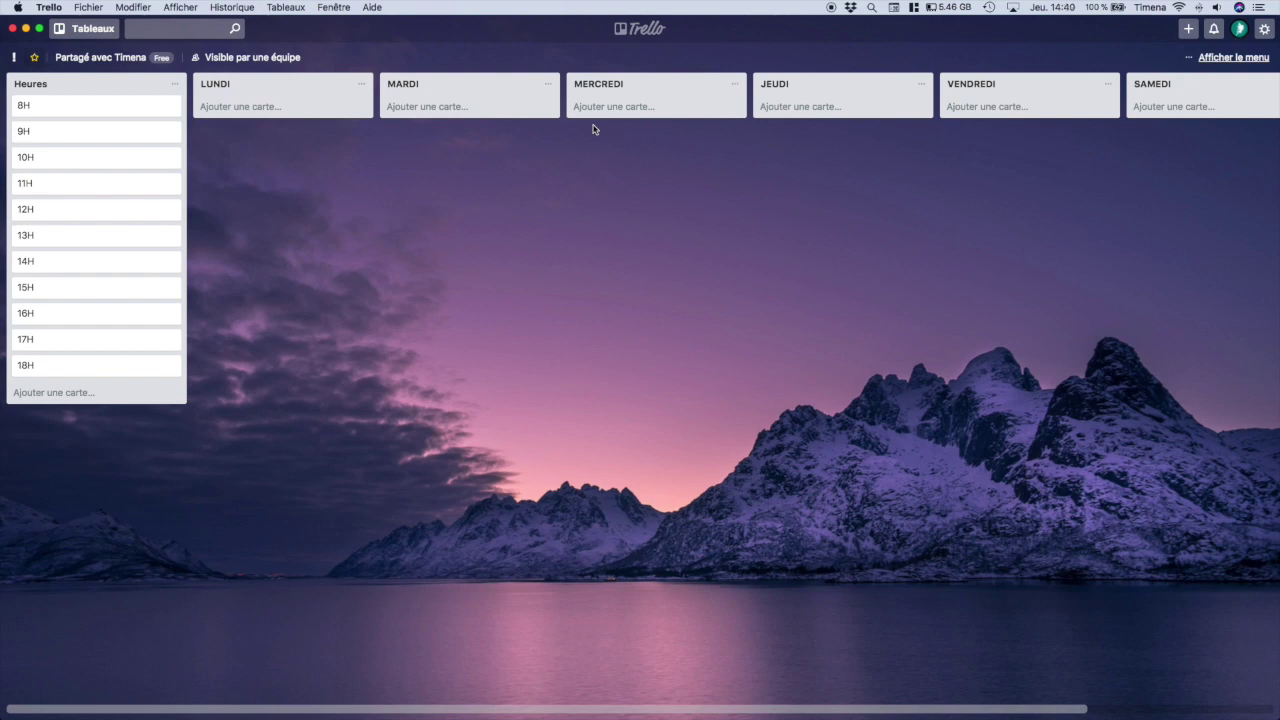
Step: Add the cards MATH, FRANÇAIS, HISTOIRE, ART, INFORMATIQUE and SPORT to the LUNDI list
left_click(312, 110)
type("MATH")
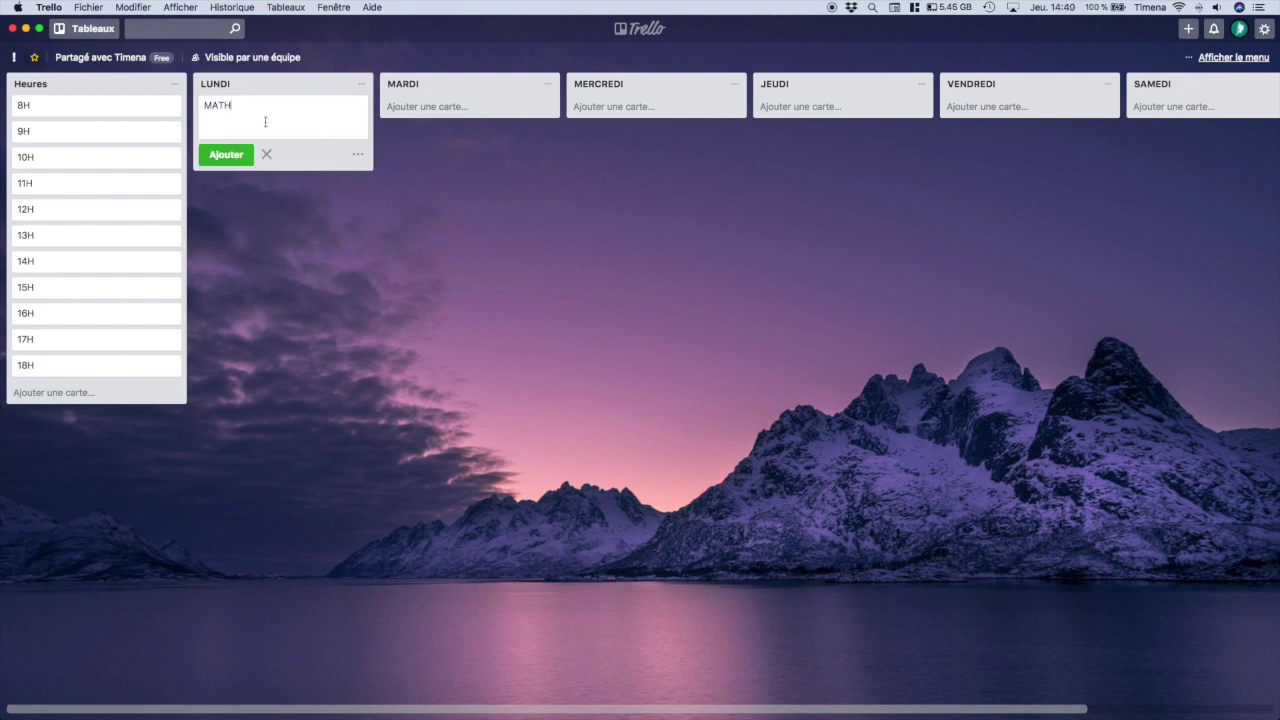
key("Return")
type("FORANÇAIS")
key("Return")
type("HISTOIRE")
key("Return")
type("ART")
key("Return")
type("INFORMATIQUE")
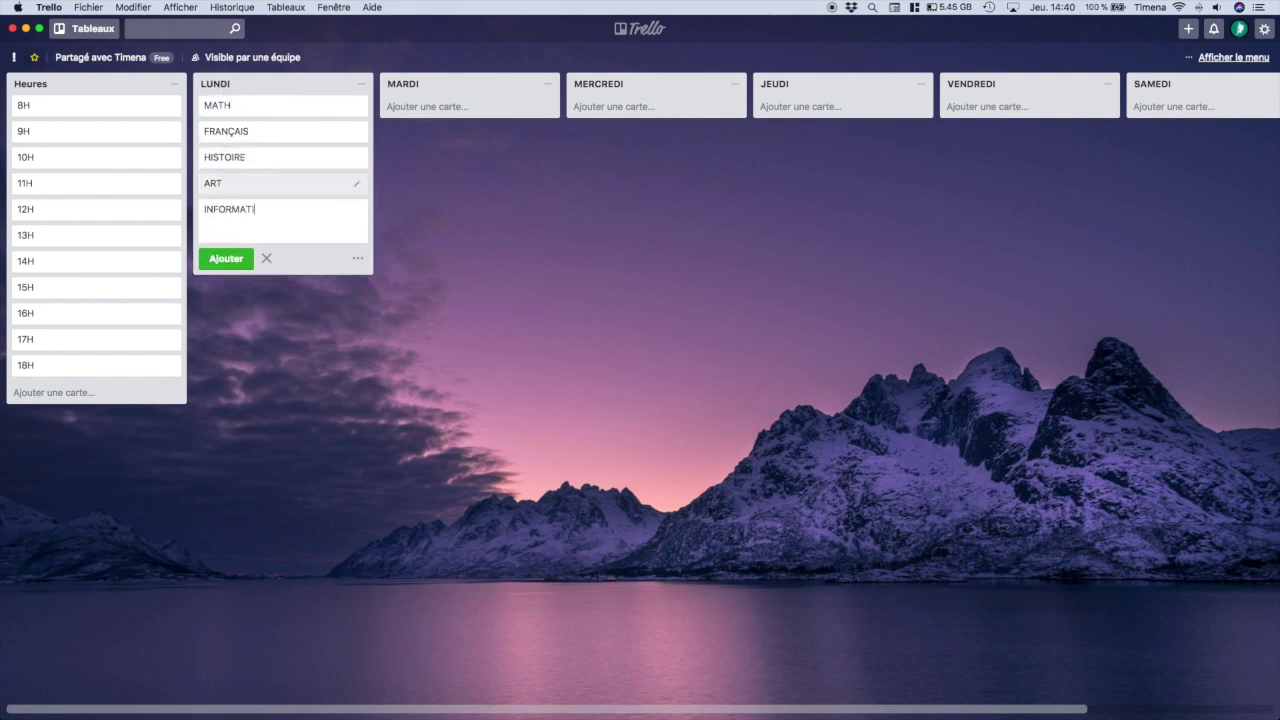
key("Return")
type("SPORT")
key("Return")
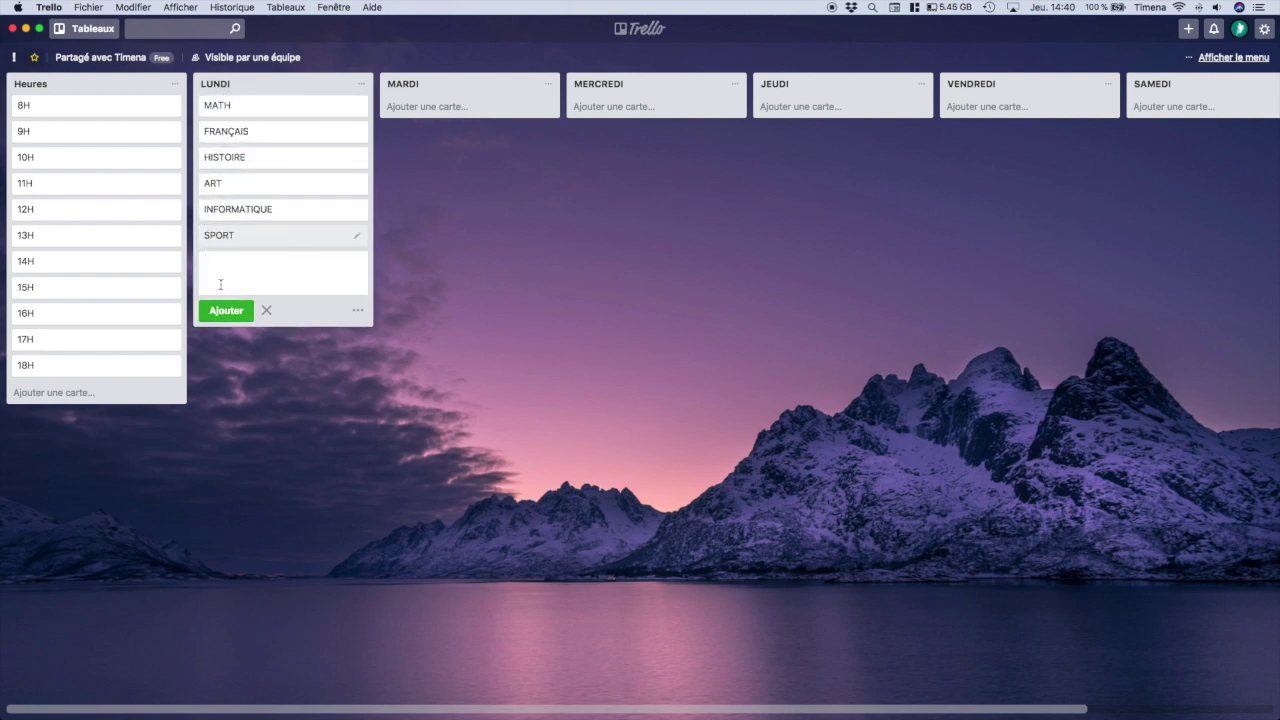
left_click(266, 311)
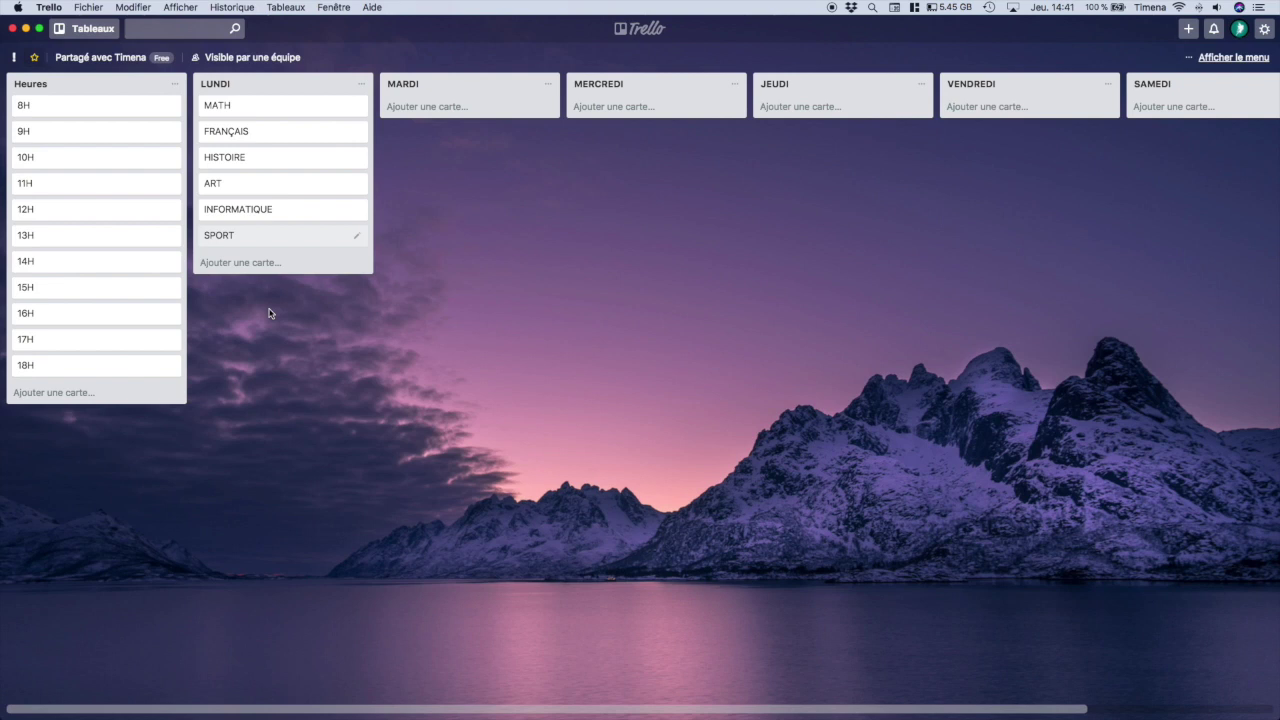
Step: Add a card titled "?" to the MARDI list
left_click(439, 106)
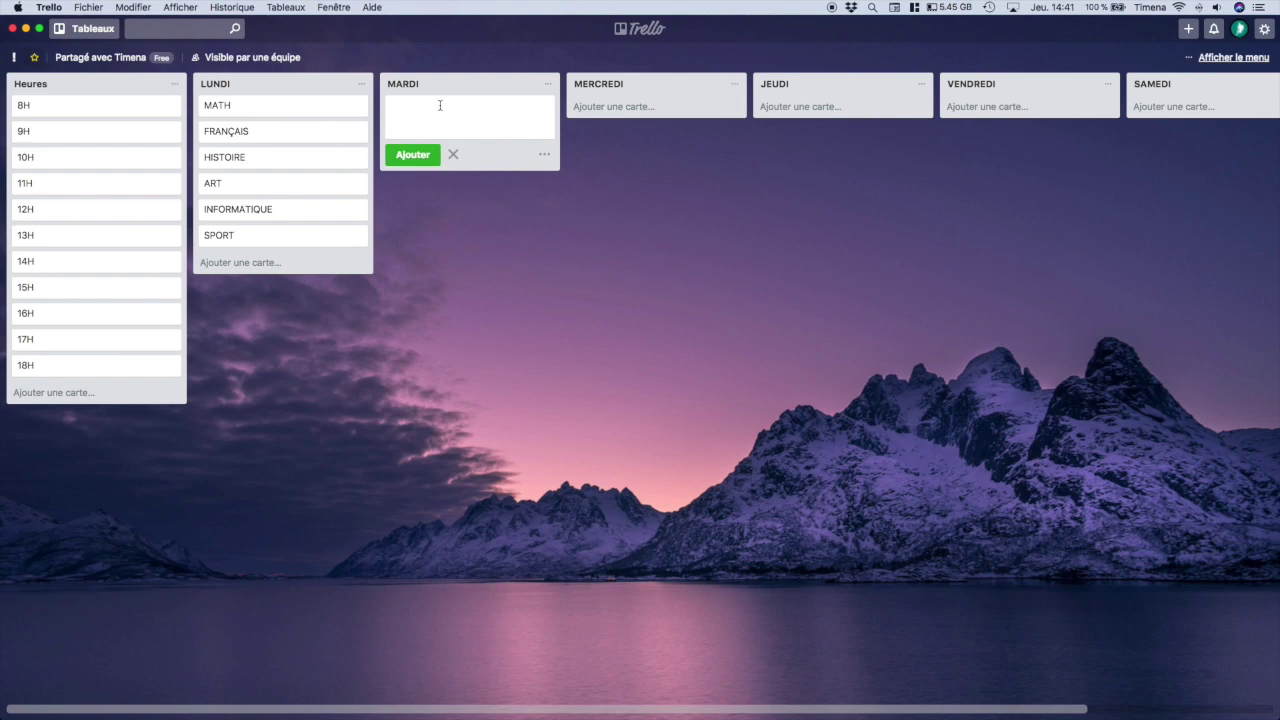
type("?")
left_click(408, 155)
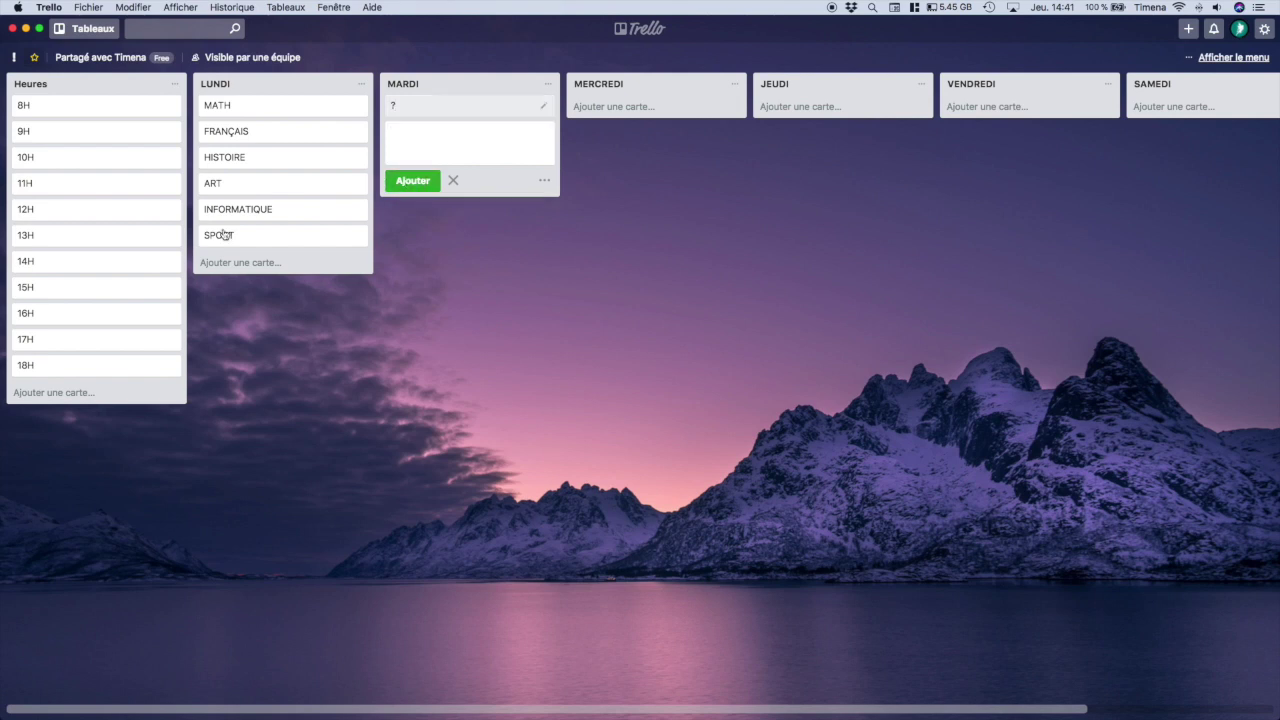
left_click(453, 180)
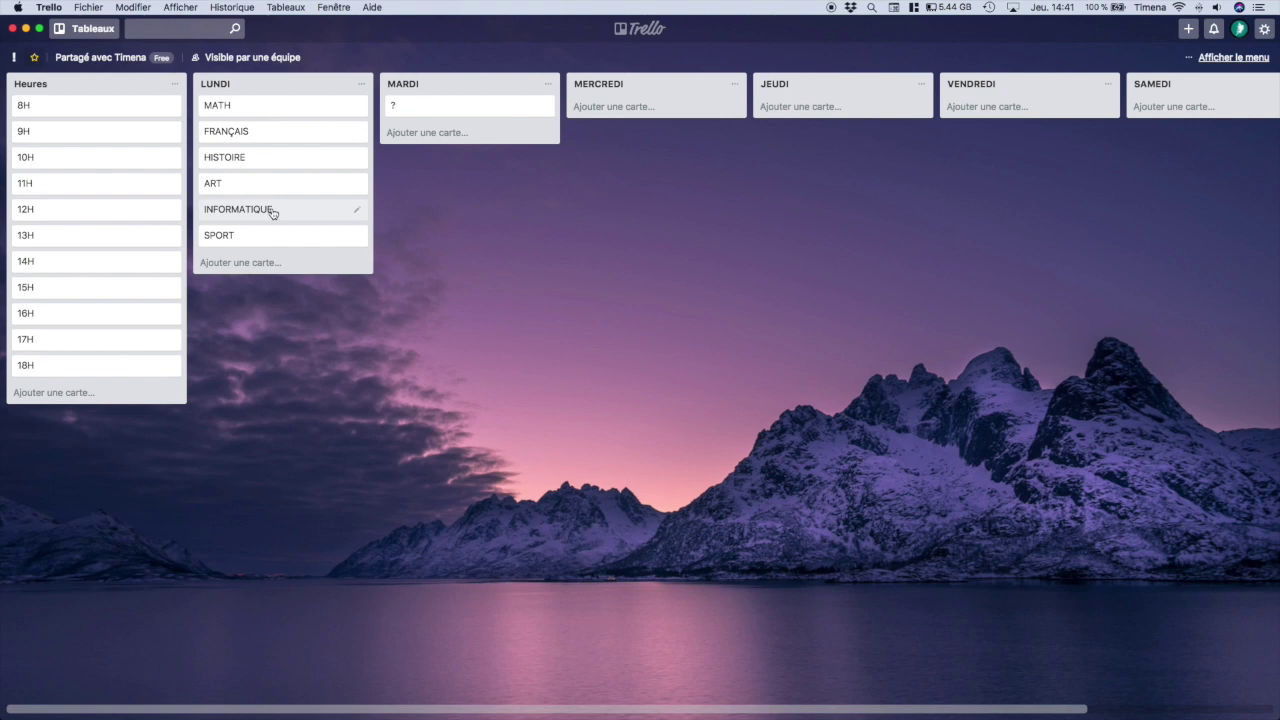
Step: Move the INFORMATIQUE card from LUNDI to the first place in MARDI, and from there to MERCREDI
left_click_drag(272, 213, 460, 106)
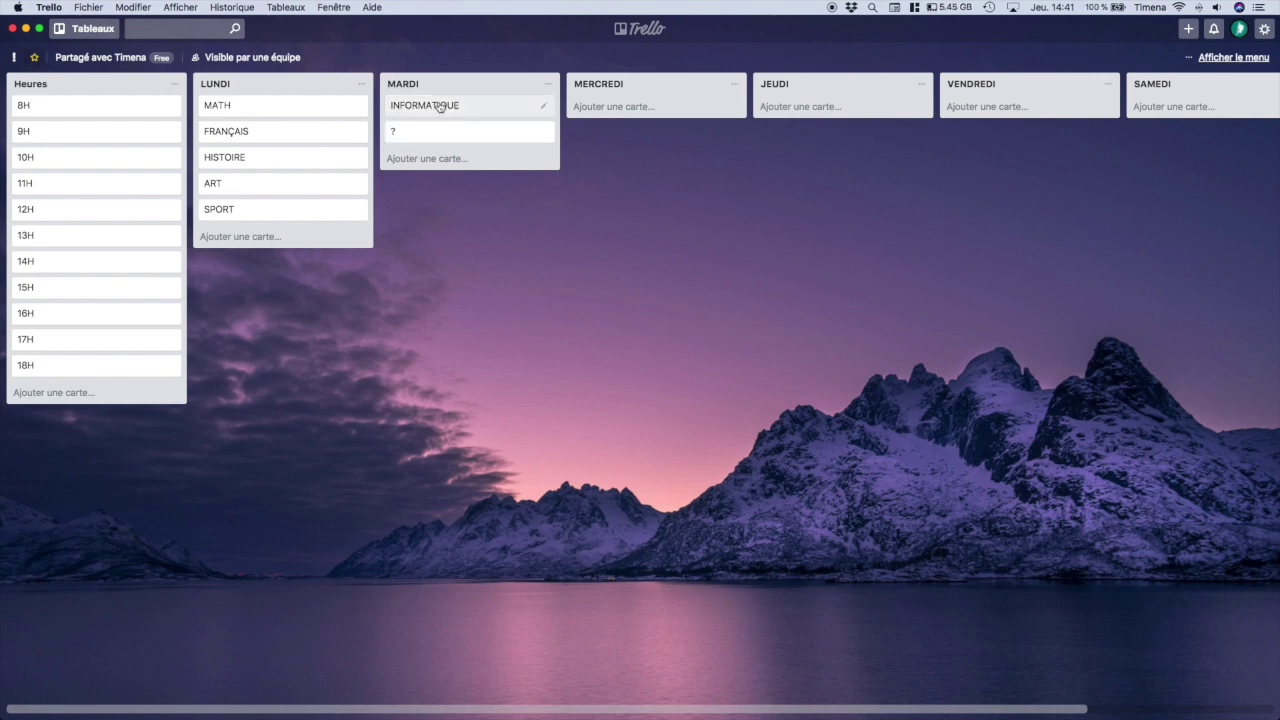
left_click_drag(438, 106, 592, 111)
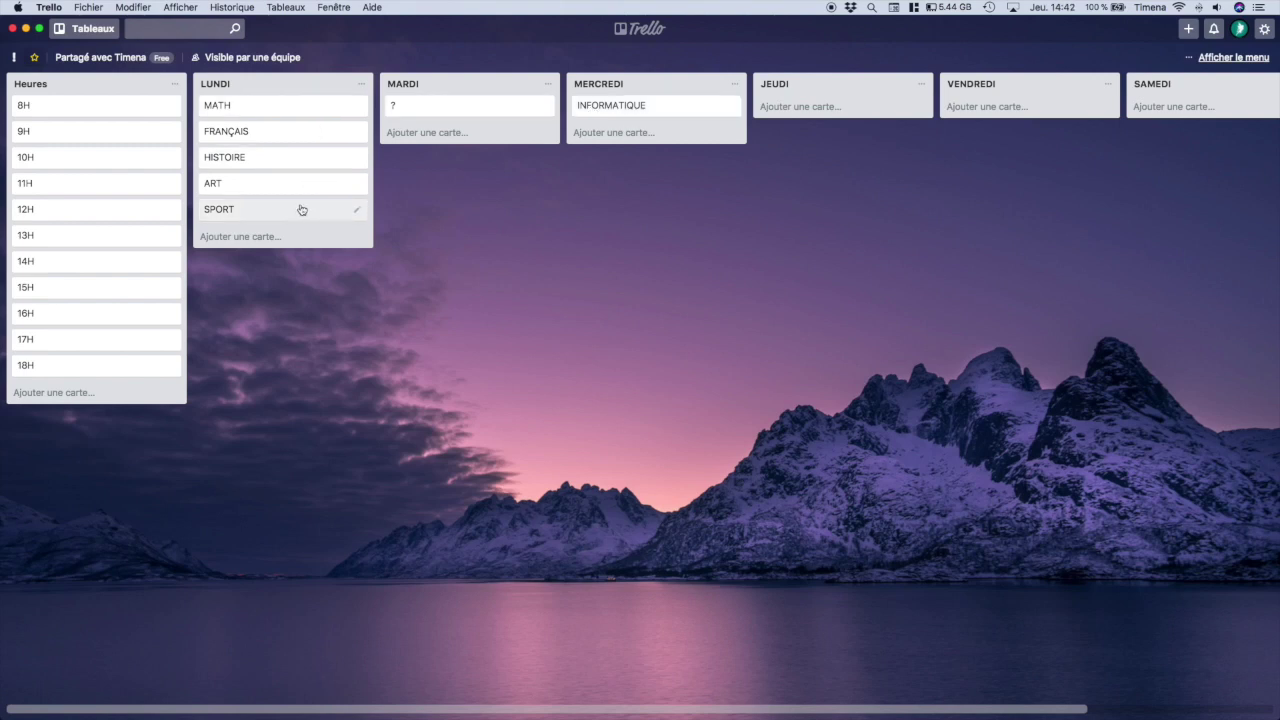
mouse_move(126, 131)
left_mouse_down()
mouse_move(120, 157)
mouse_move(128, 130)
left_mouse_up()
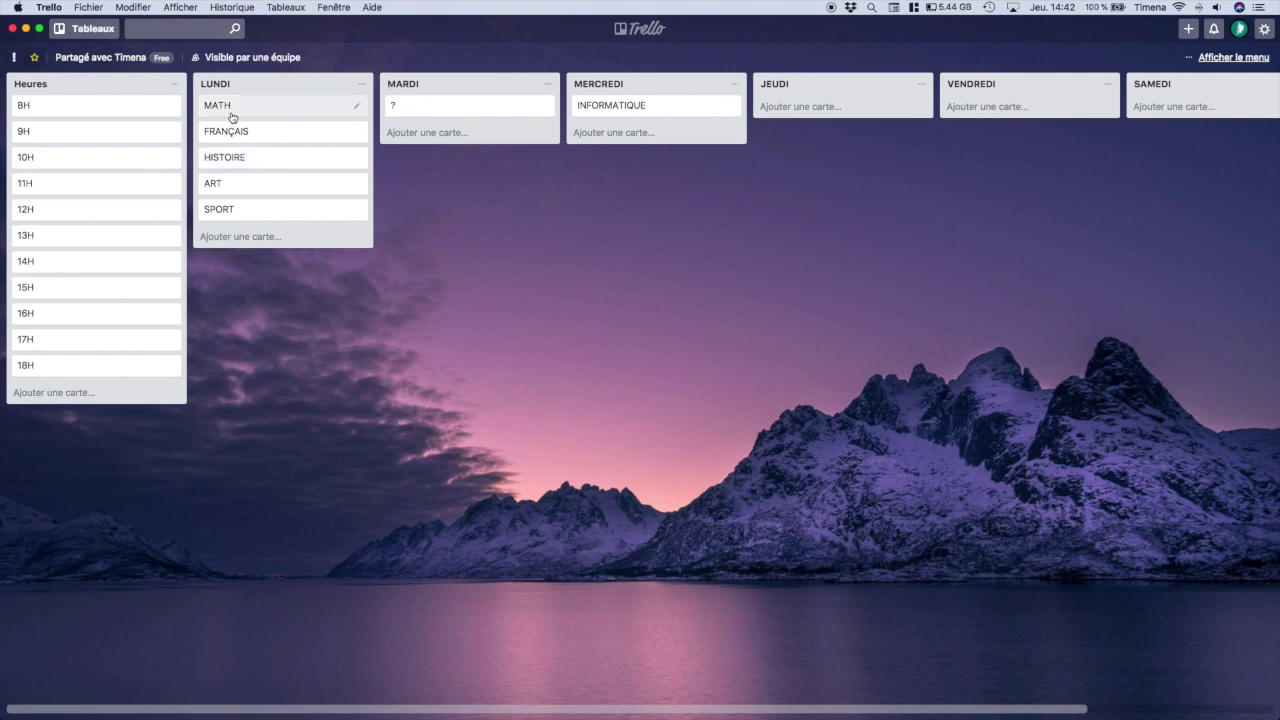
Step: Archive the whole Heures list
left_click(175, 84)
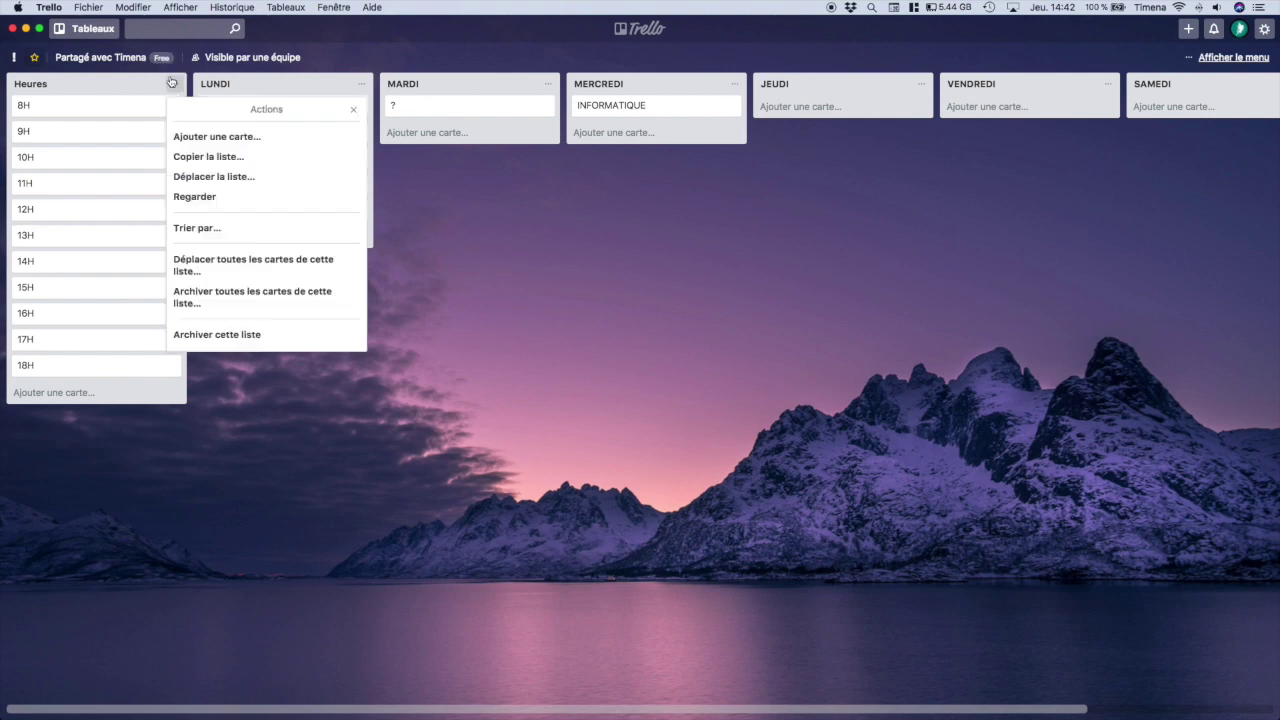
left_click(174, 335)
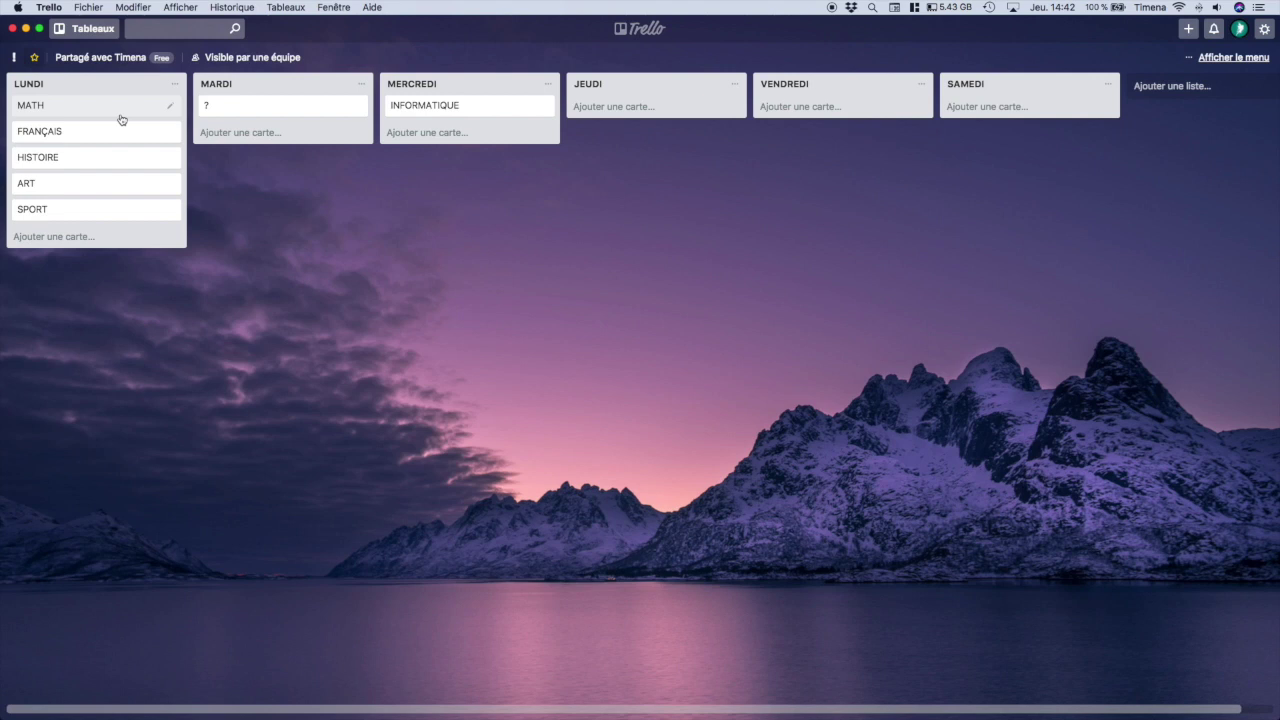
Step: Add a MONTAGE card to the MARDI list and move it below INFORMATIQUE in MERCREDI
left_click(238, 132)
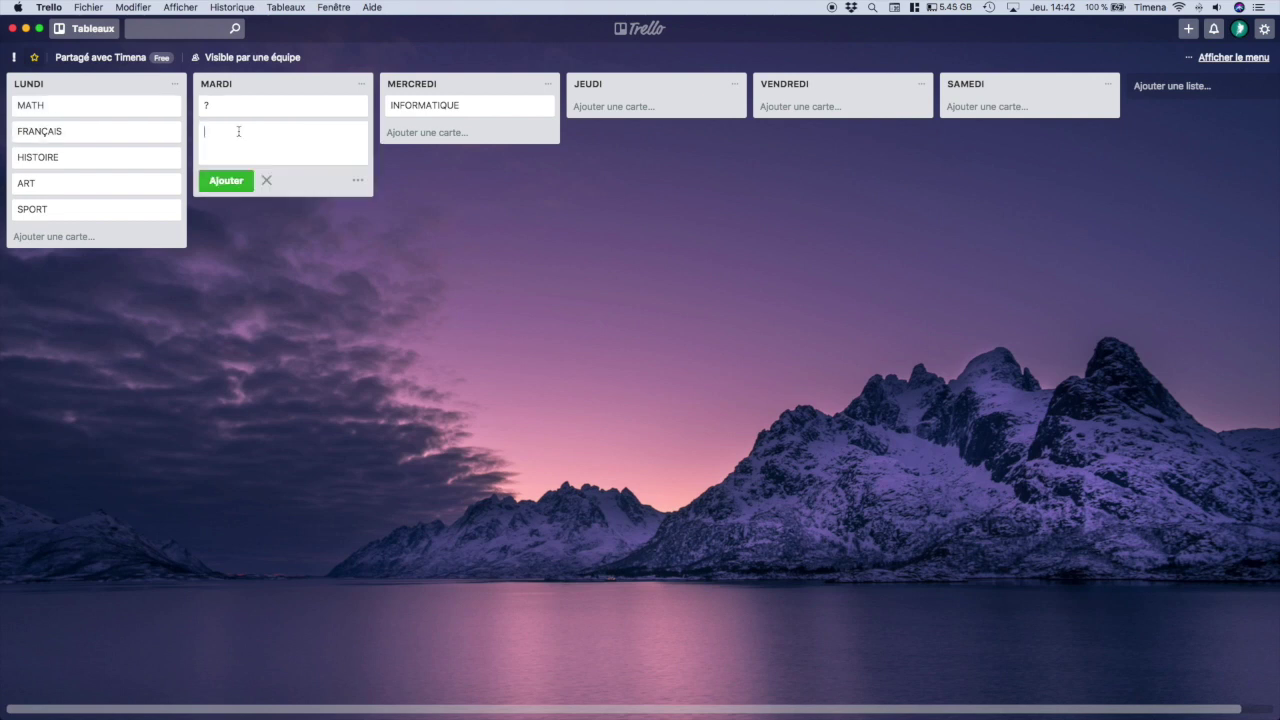
type("MONTAGE")
left_click(226, 180)
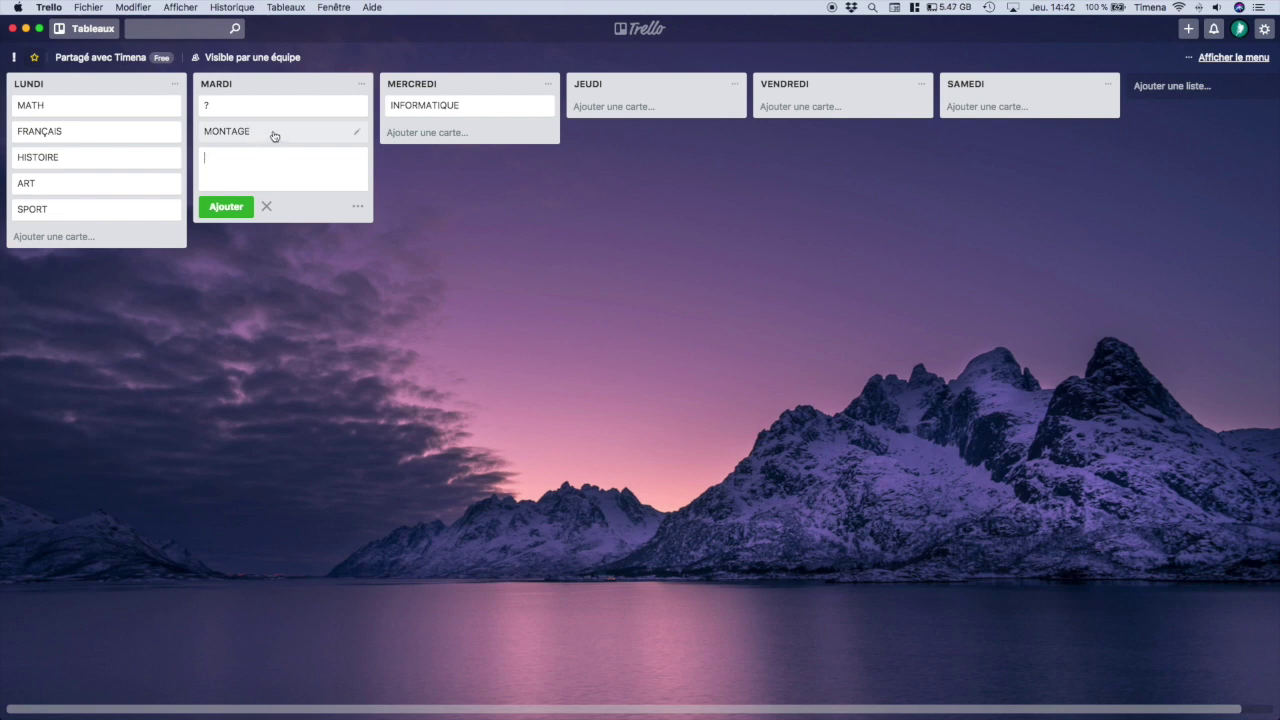
left_click(266, 206)
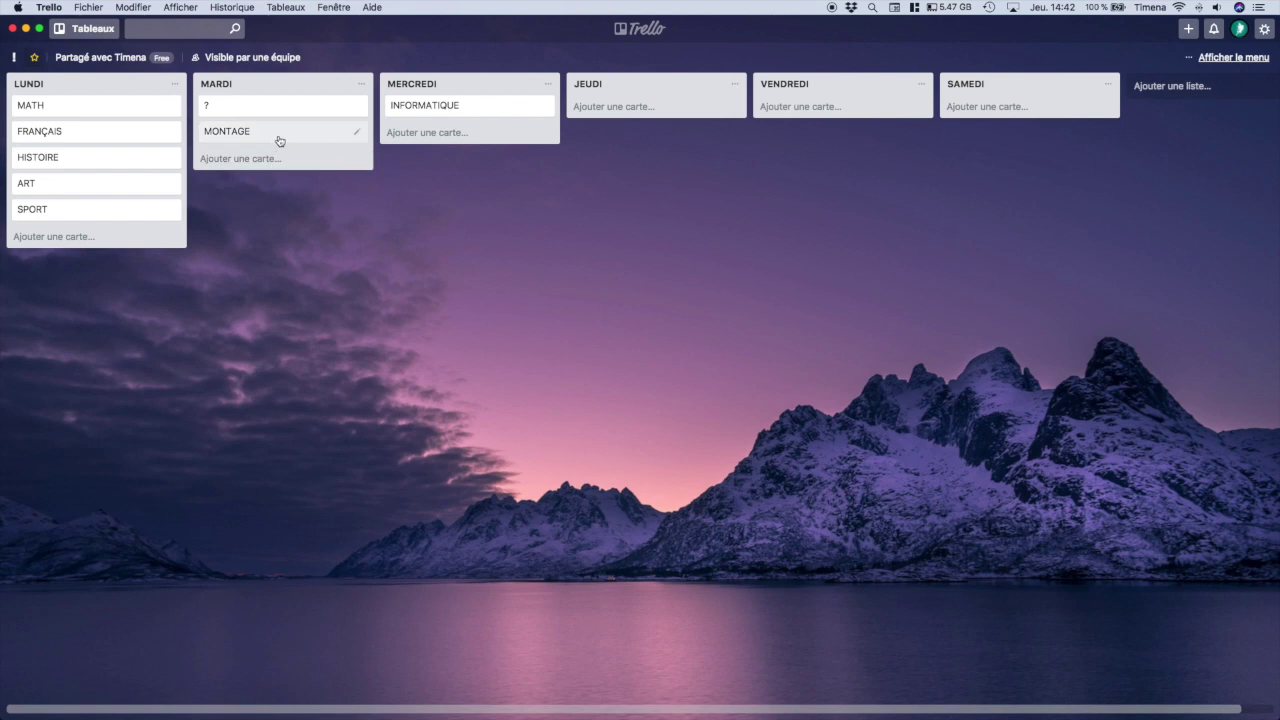
left_click_drag(283, 139, 406, 131)
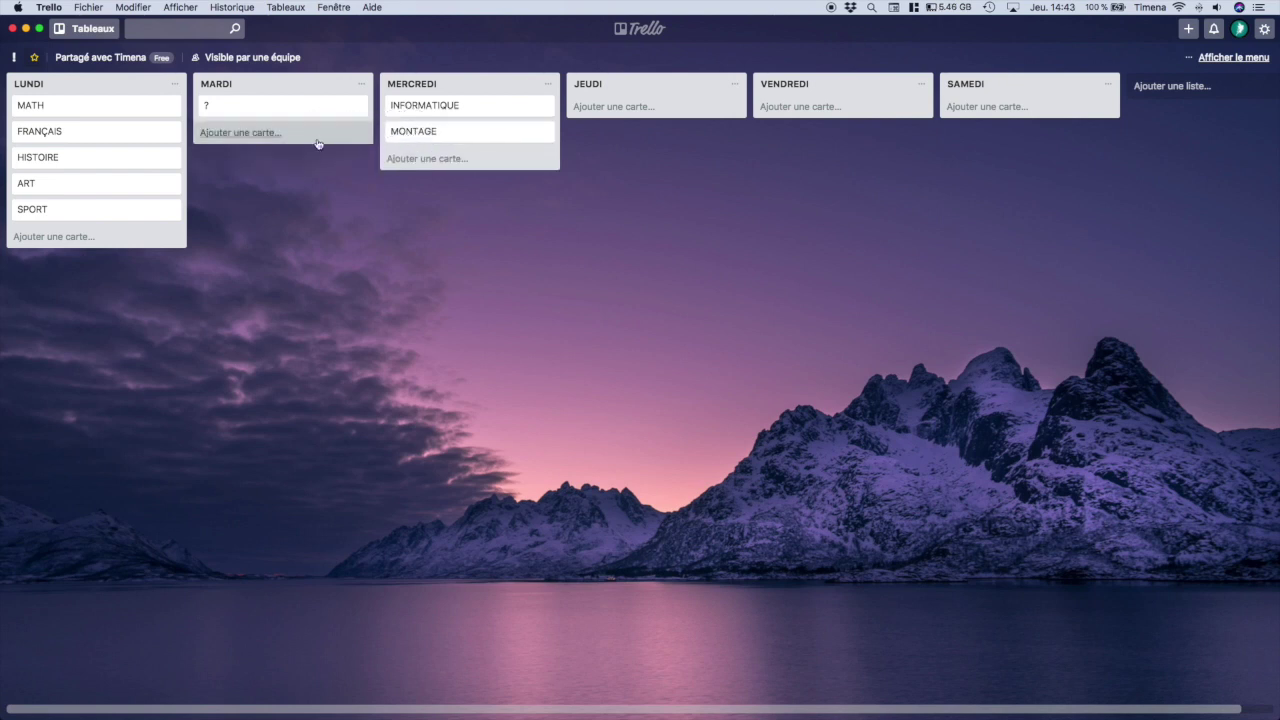